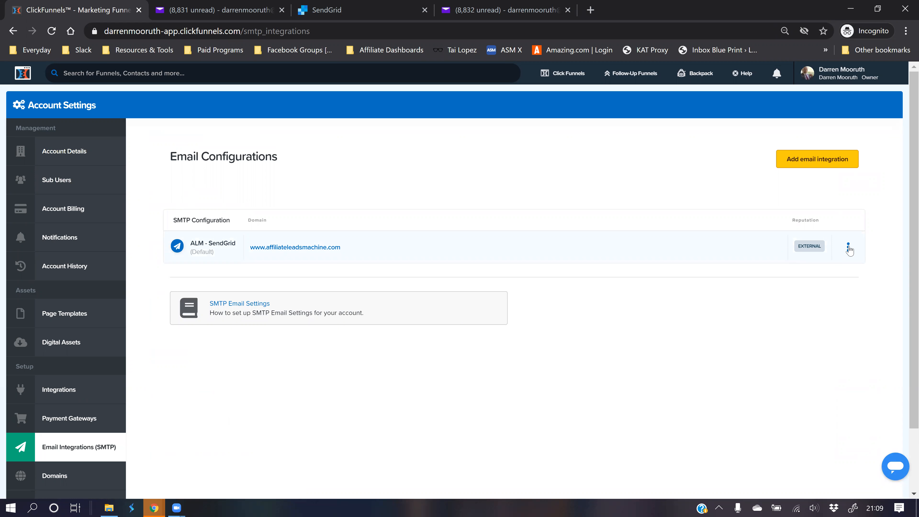
# Open the ALM - SendGrid SMTP integration for editing and examine its server, user and password fields
pyautogui.click(820, 264)
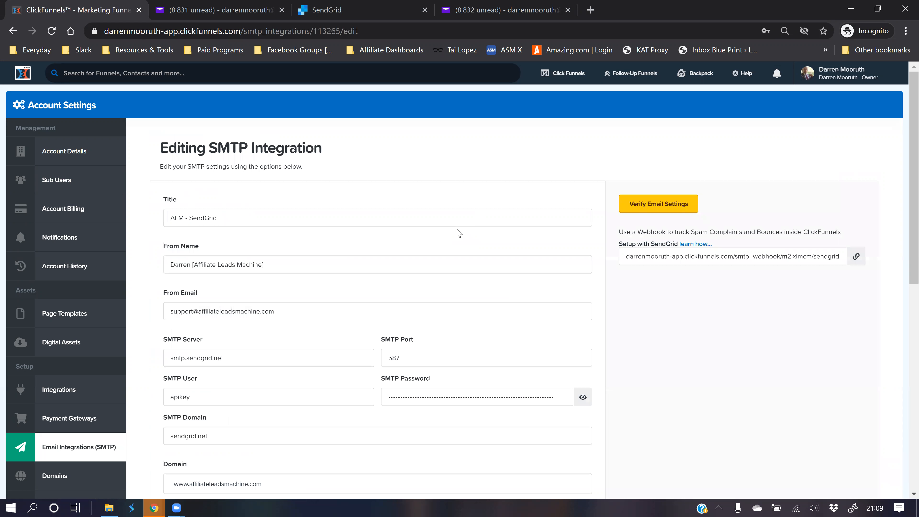
pyautogui.scroll(-3, 458, 232)
pyautogui.scroll(-2, 457, 229)
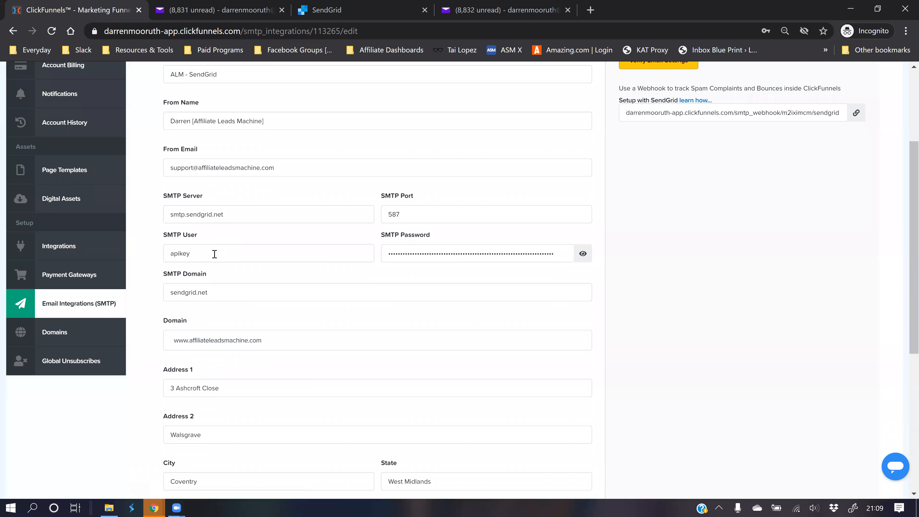
pyautogui.moveTo(212, 254); pyautogui.dragTo(165, 253)
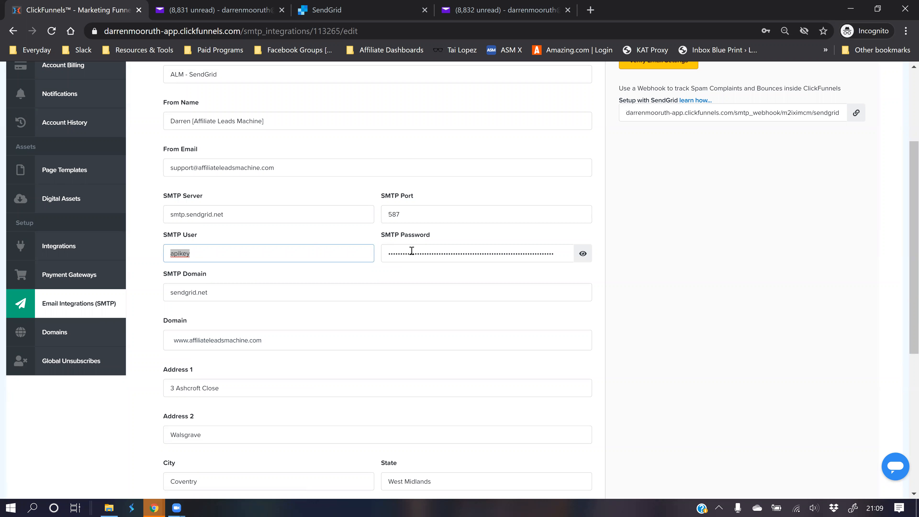
pyautogui.click(340, 235)
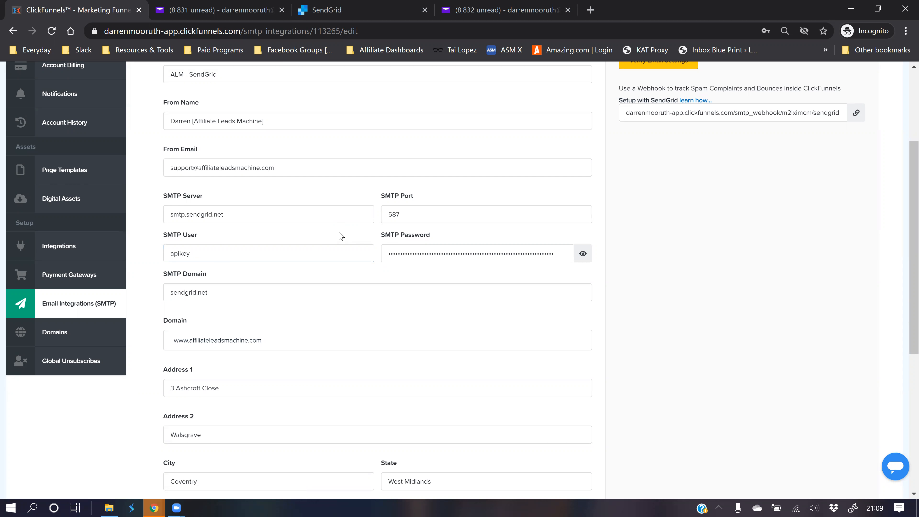
pyautogui.scroll(4, 340, 235)
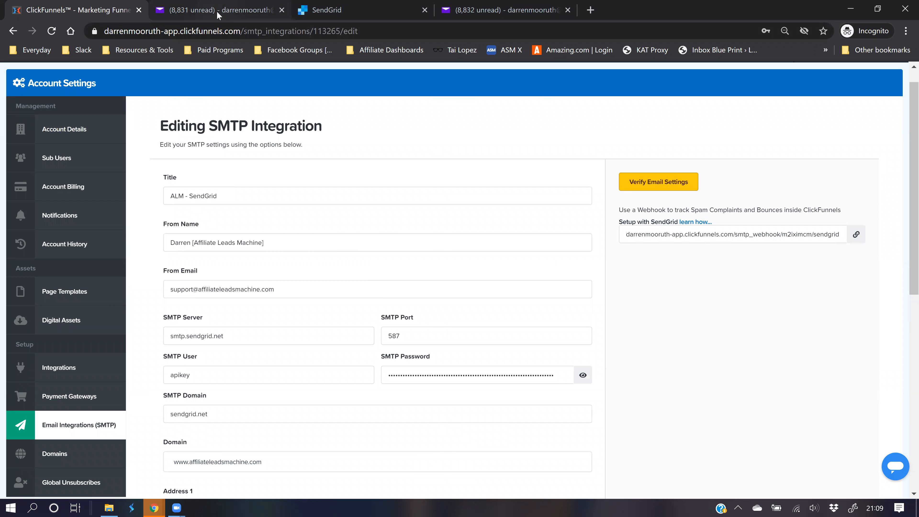
# Switch to Yahoo Mail, open the SendGrid Security email about authenticating with API keys, and read its requirements
pyautogui.click(220, 11)
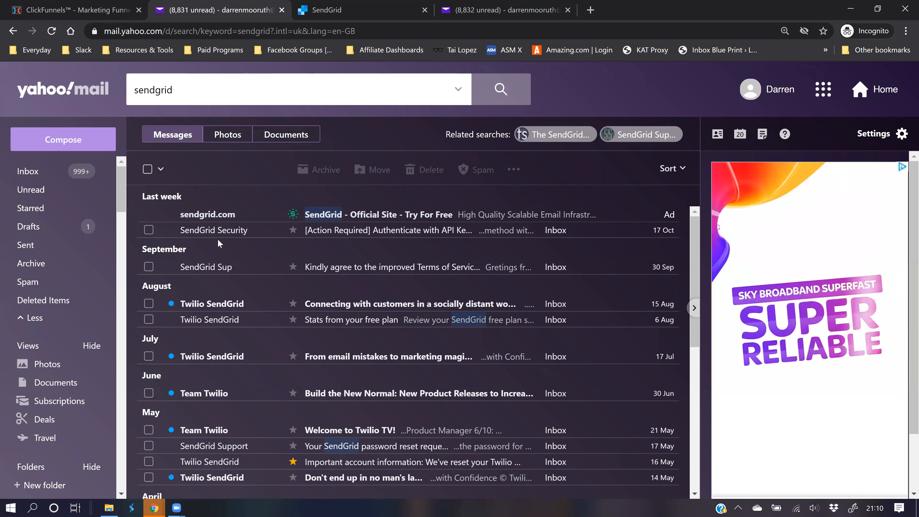
pyautogui.click(214, 232)
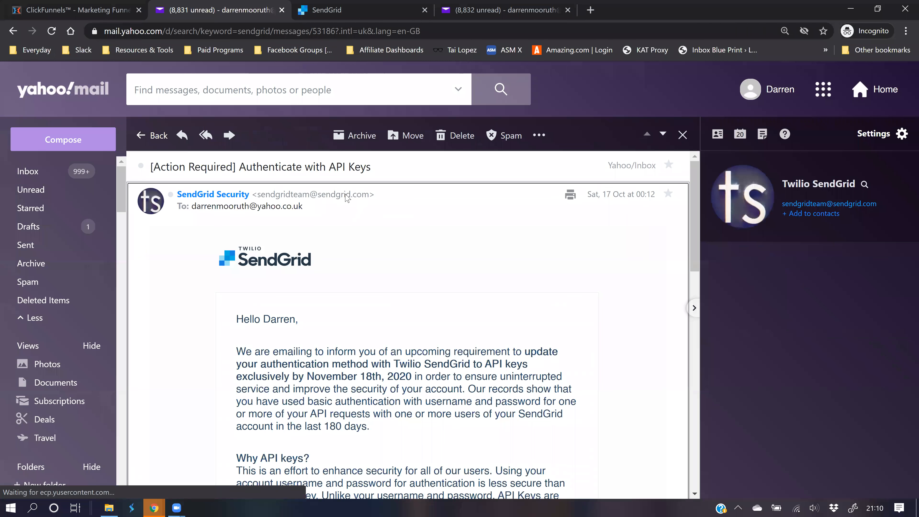
pyautogui.moveTo(358, 194)
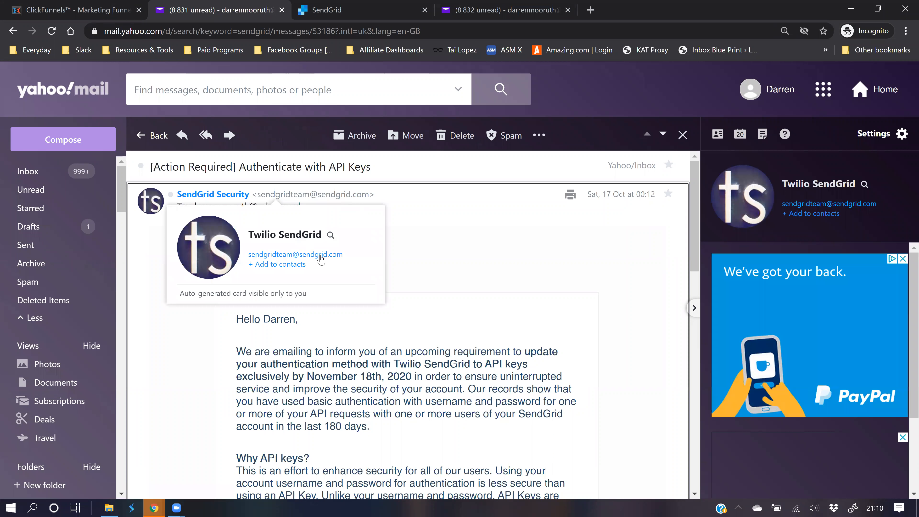
pyautogui.scroll(-3, 429, 249)
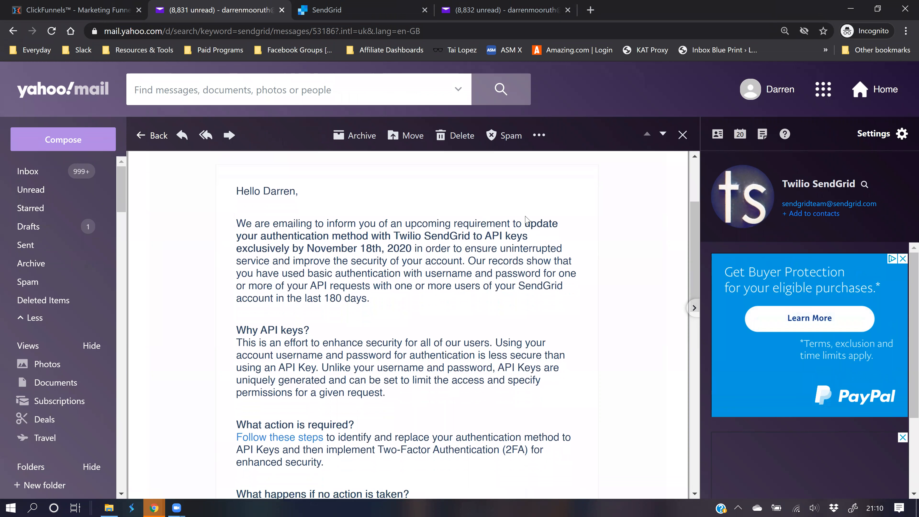
pyautogui.scroll(-3, 421, 233)
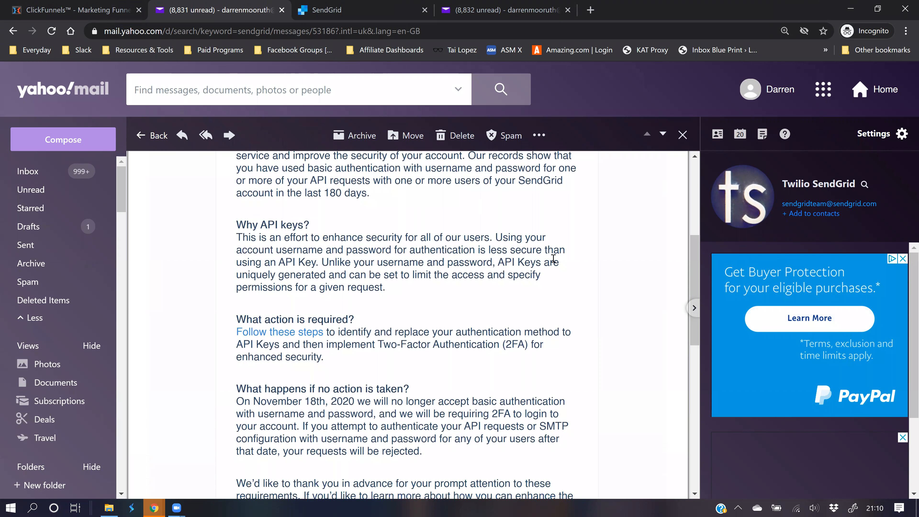
pyautogui.scroll(-4, 596, 369)
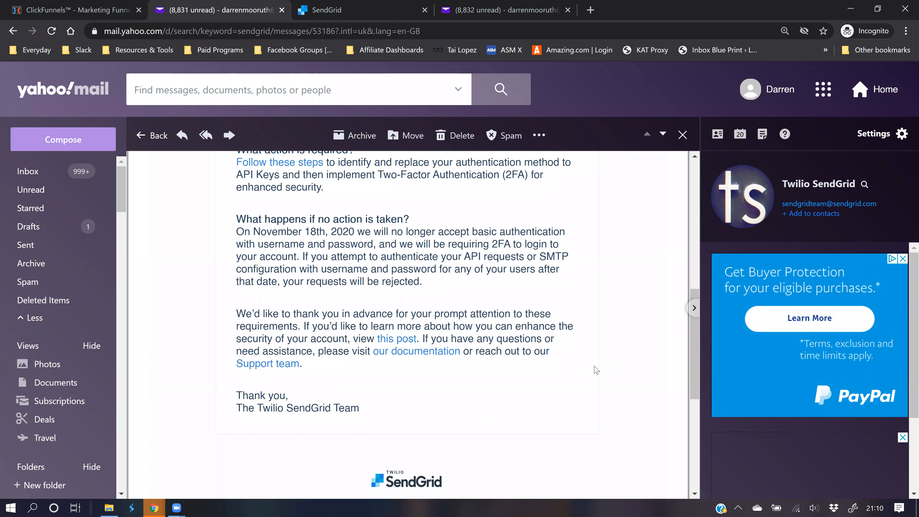
pyautogui.scroll(7, 596, 369)
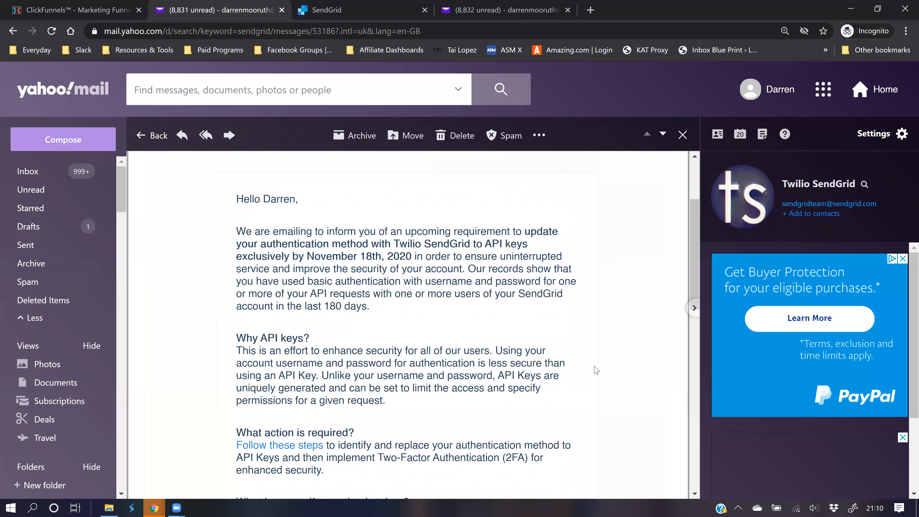
pyautogui.scroll(-4, 596, 369)
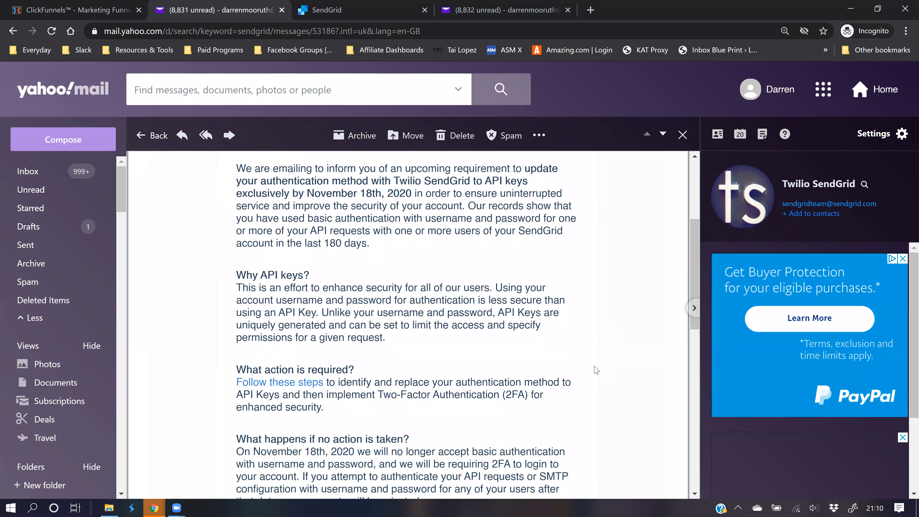
pyautogui.scroll(-4, 596, 365)
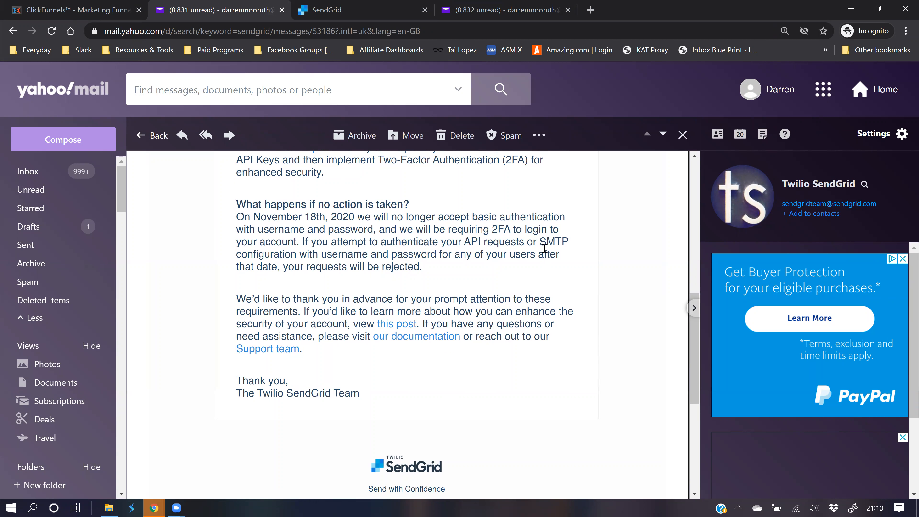
pyautogui.scroll(10, 544, 249)
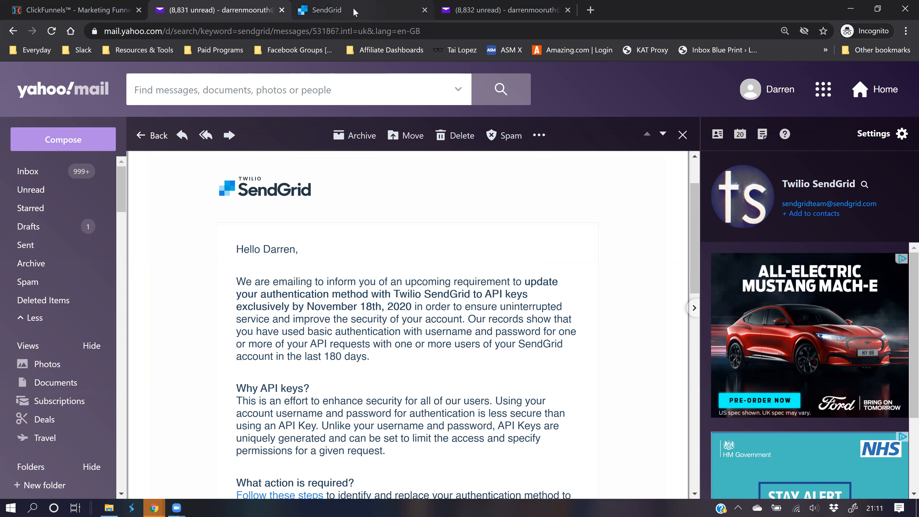
# Switch to SendGrid and open the Account Details page
pyautogui.click(367, 14)
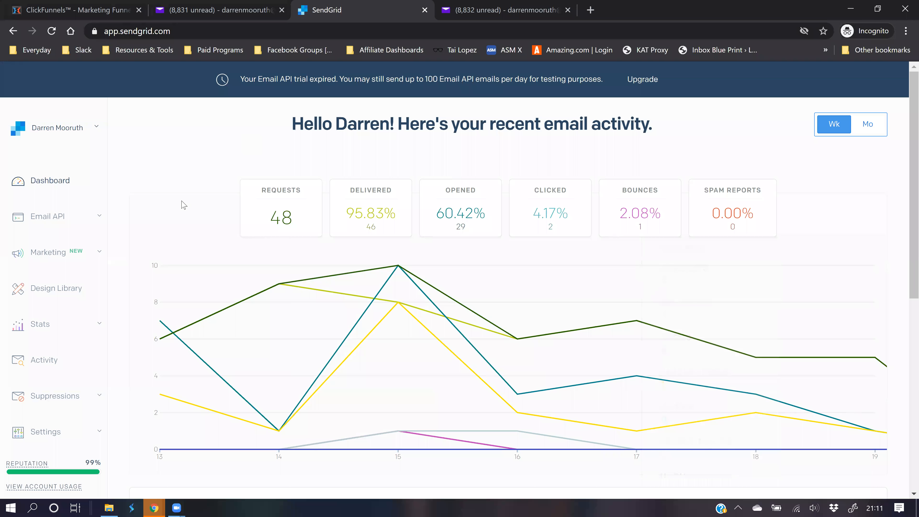
pyautogui.click(43, 135)
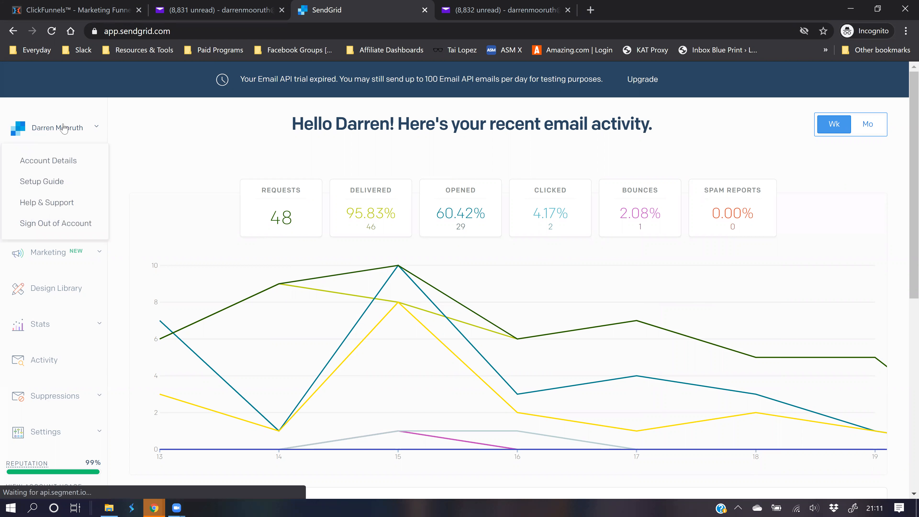
pyautogui.click(63, 168)
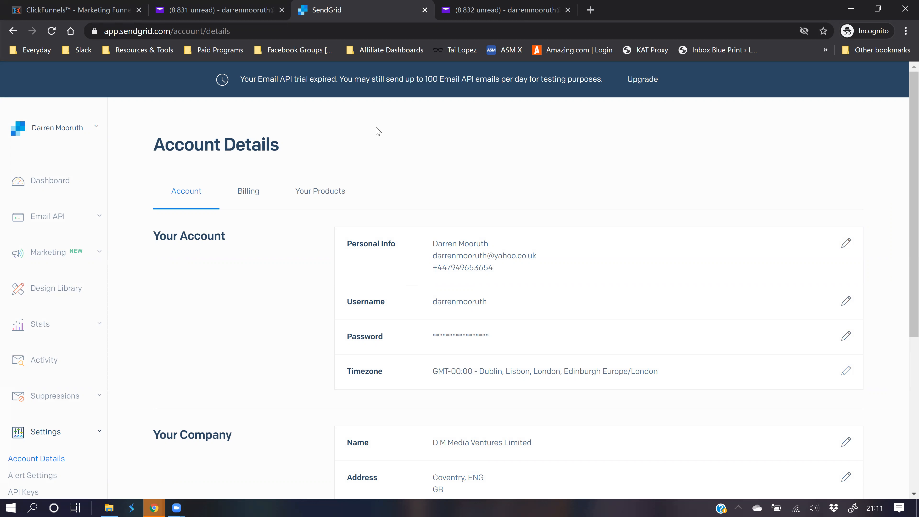
# Open the Email API Integration Guide and choose SMTP Relay as the setup method
pyautogui.click(67, 218)
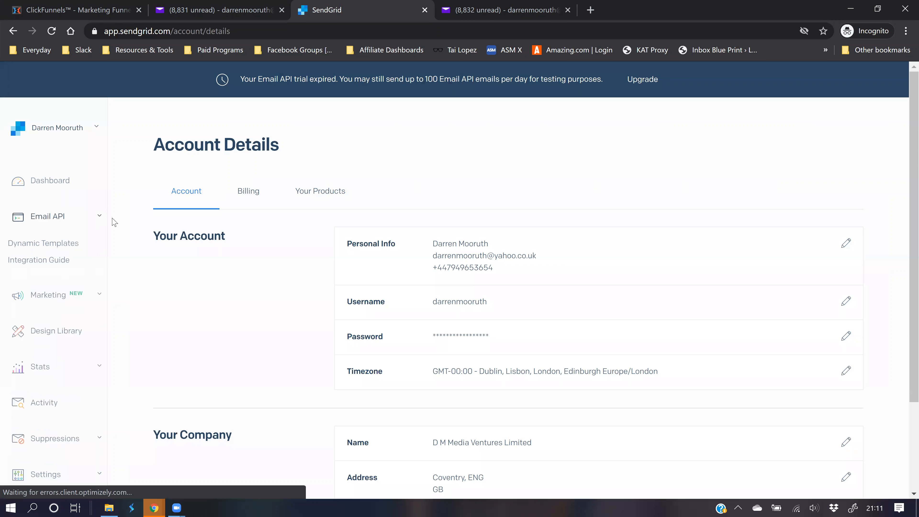
pyautogui.click(53, 266)
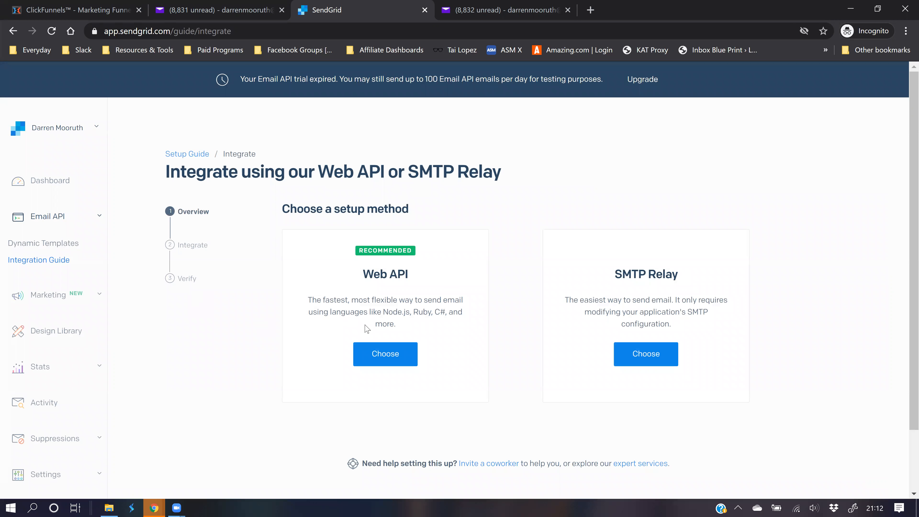
pyautogui.click(655, 357)
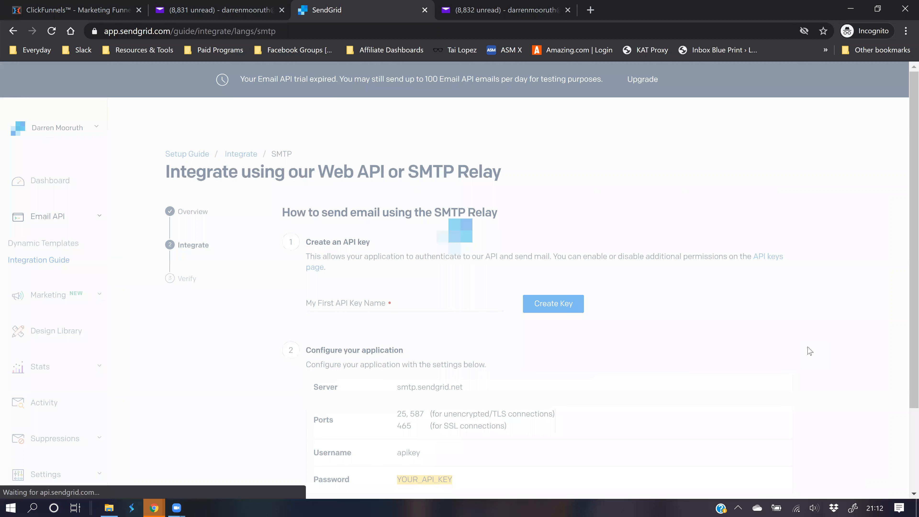
# Create an SMTP Relay API key with a name ending in "-api-v2" and highlight the generated key
pyautogui.click(365, 297)
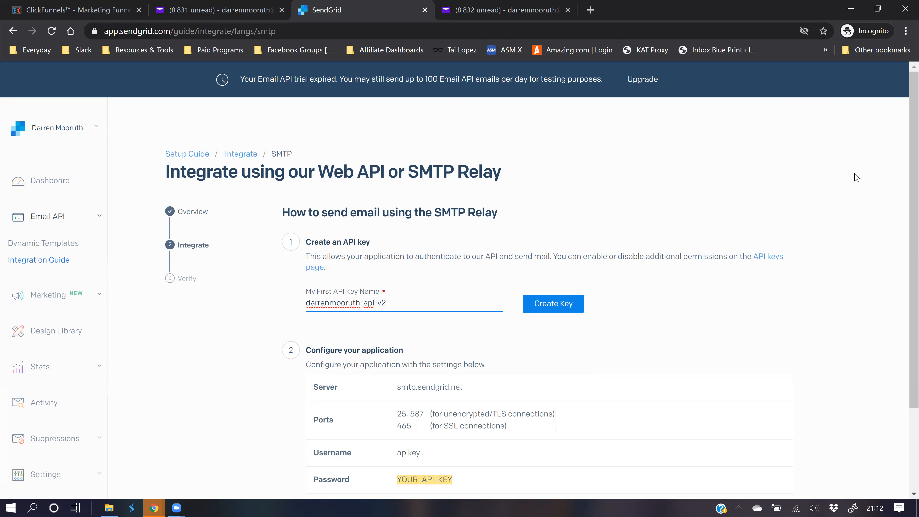
pyautogui.click(559, 308)
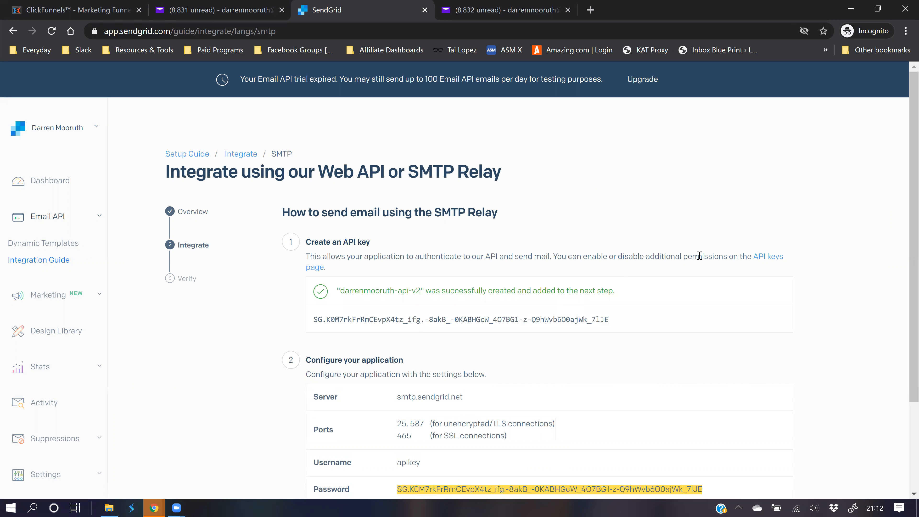
pyautogui.moveTo(620, 319); pyautogui.dragTo(316, 319)
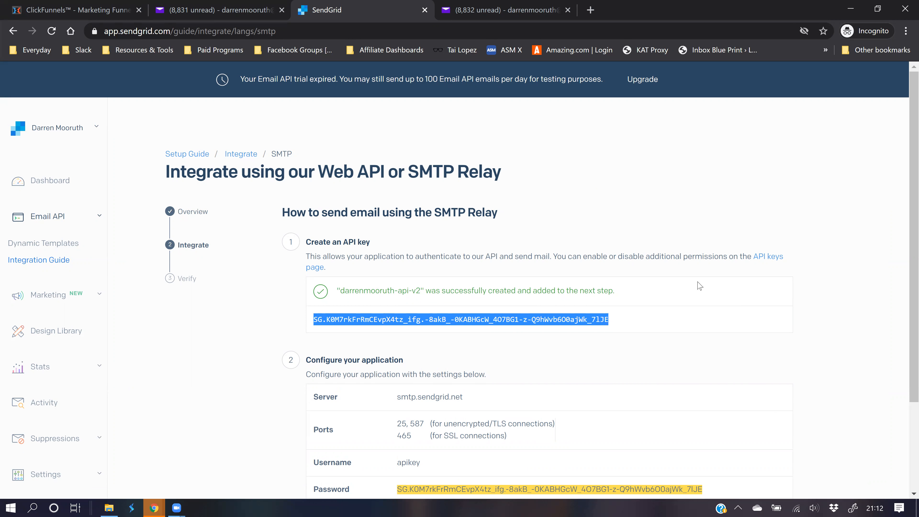
pyautogui.click(700, 290)
# Examine the server, ports and username that SendGrid gives for configuring the application
pyautogui.scroll(-3, 700, 291)
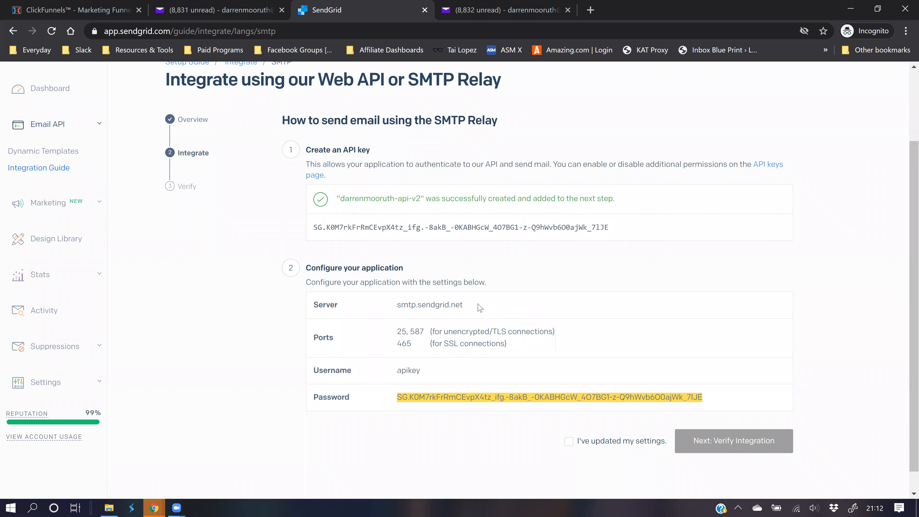
pyautogui.moveTo(462, 305); pyautogui.dragTo(398, 307)
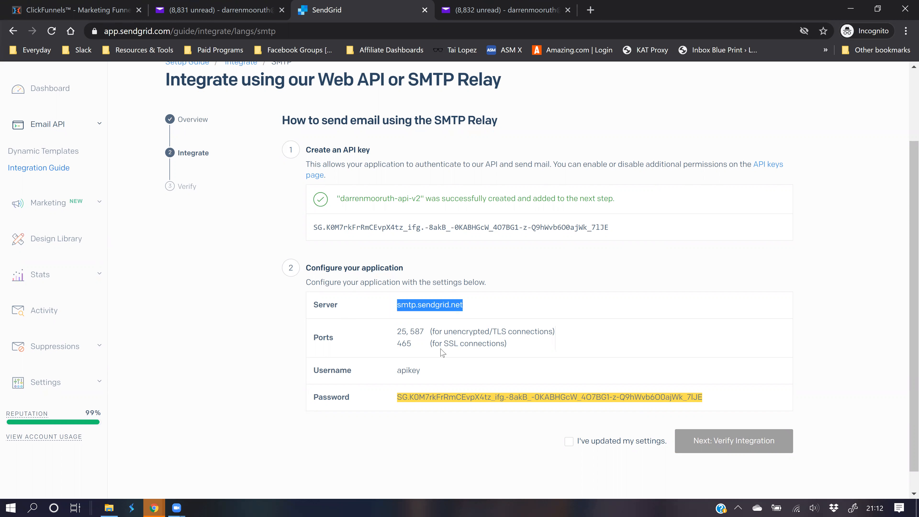
pyautogui.click(495, 317)
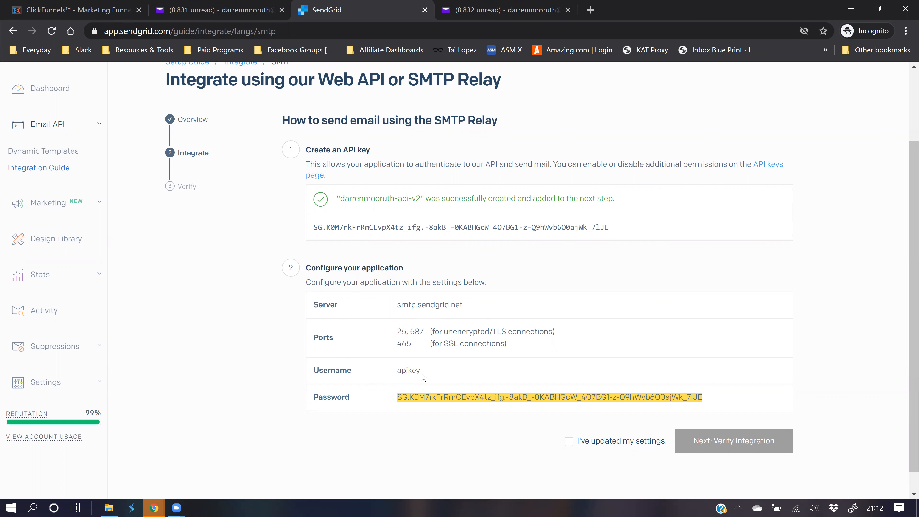
pyautogui.doubleClick(398, 374)
# Switch to ClickFunnels and check the SMTP User field against SendGrid's username setting
pyautogui.click(95, 11)
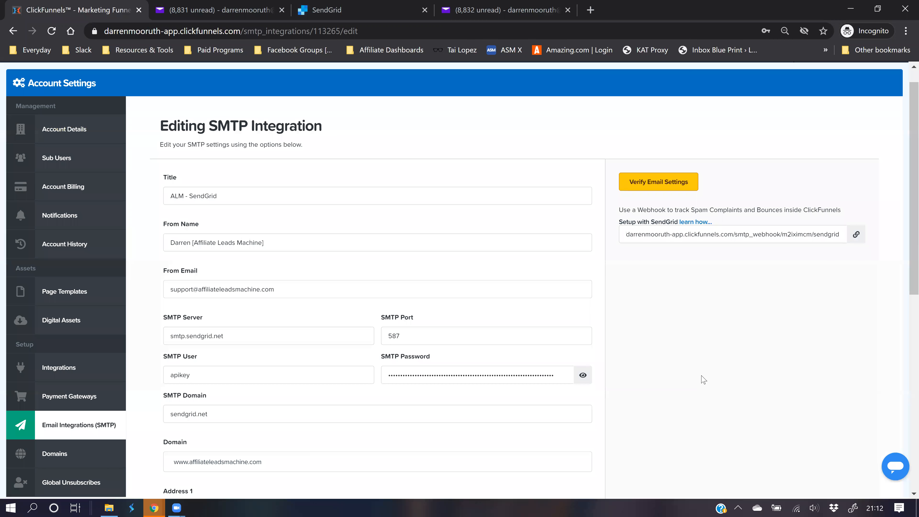
pyautogui.click(216, 376)
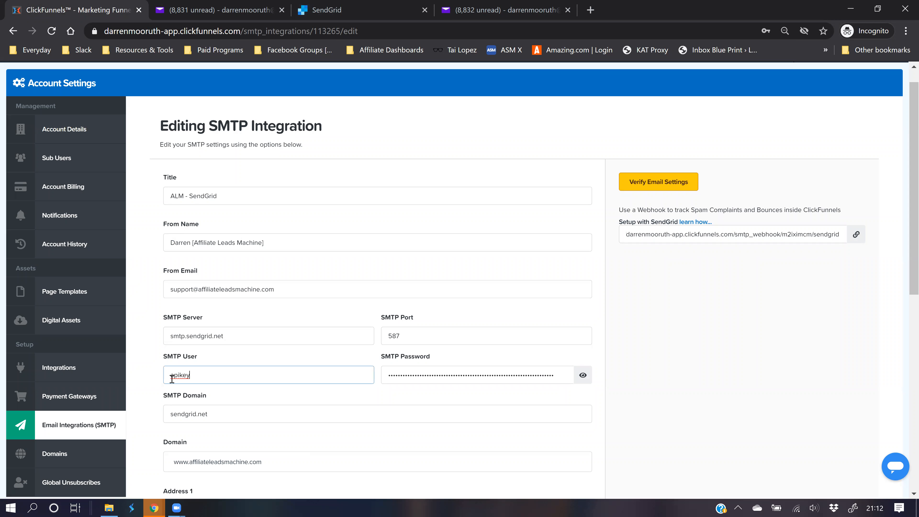
pyautogui.hotkey('ctrl', 'a')
pyautogui.click(215, 377)
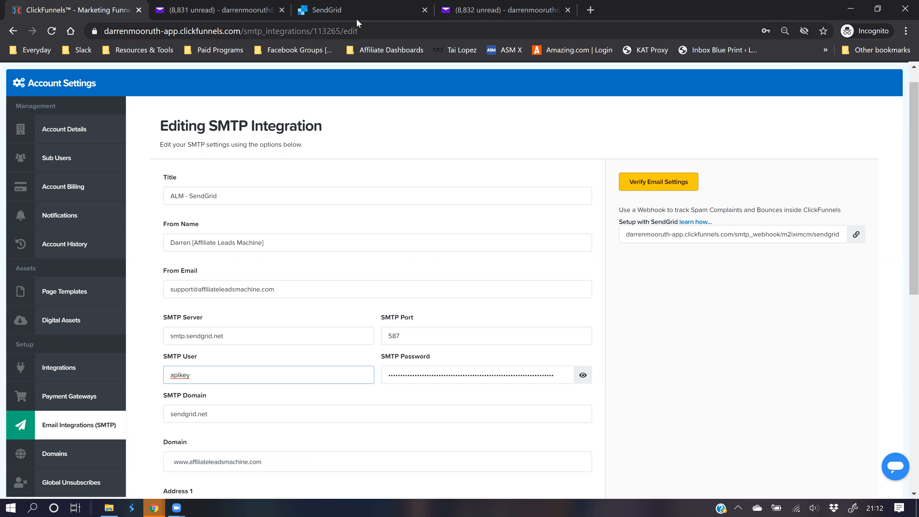
# Return to SendGrid and compare the API key's name with the username and password listed in the application settings
pyautogui.click(365, 12)
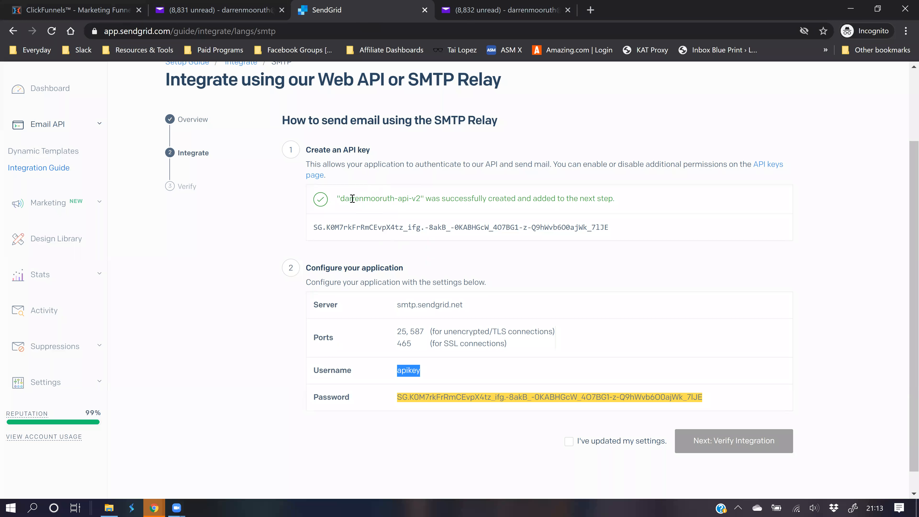
pyautogui.moveTo(339, 199); pyautogui.dragTo(421, 200)
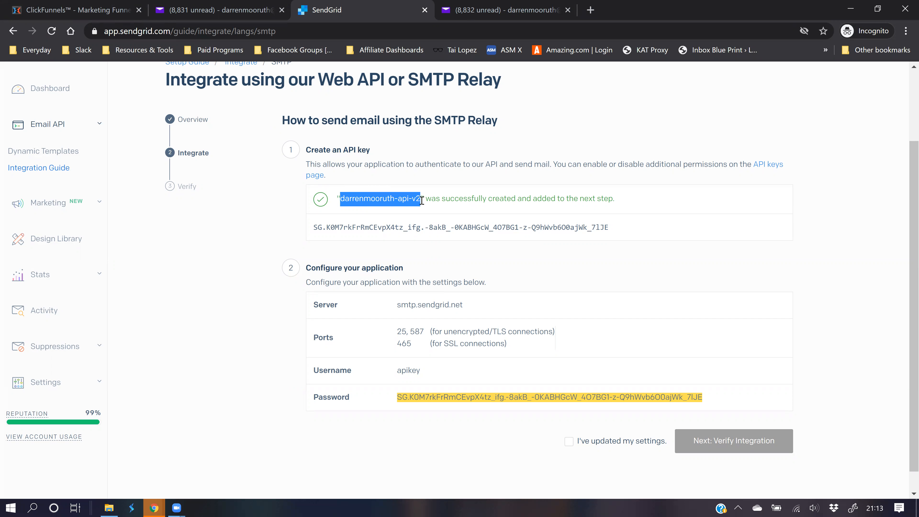
pyautogui.moveTo(433, 368); pyautogui.dragTo(397, 370)
pyautogui.click(571, 368)
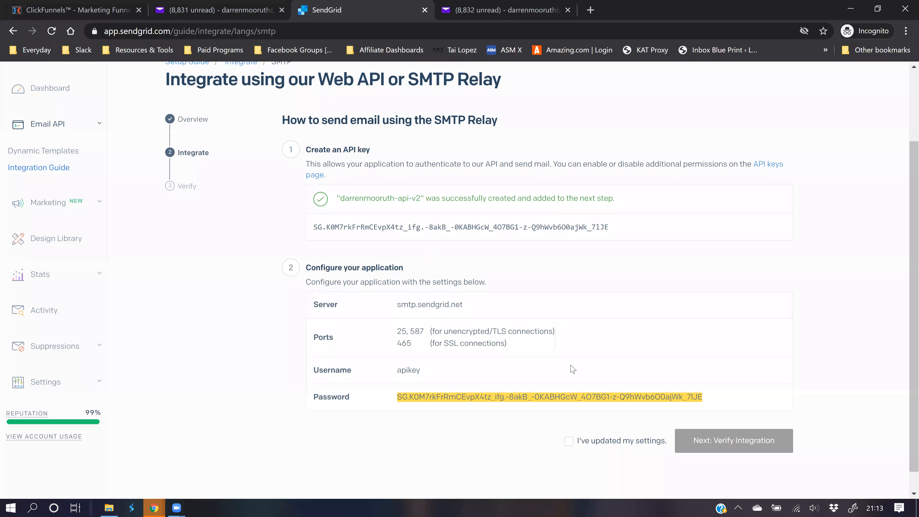
pyautogui.scroll(-1, 572, 368)
pyautogui.moveTo(612, 207); pyautogui.dragTo(536, 205)
pyautogui.click(568, 400)
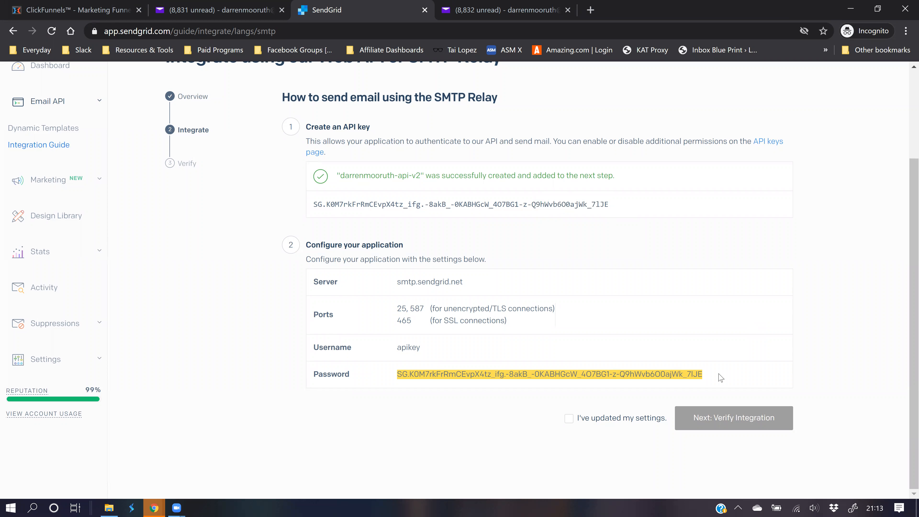
pyautogui.moveTo(522, 374); pyautogui.dragTo(634, 376)
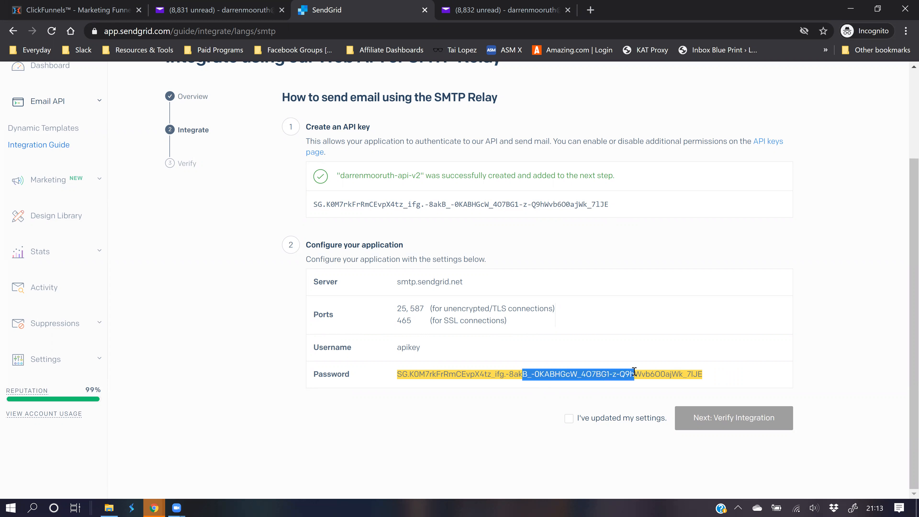
# Select the full API key in SendGrid's password setting and paste it over the SMTP Password in ClickFunnels
pyautogui.click(720, 379)
pyautogui.moveTo(708, 377); pyautogui.dragTo(398, 377)
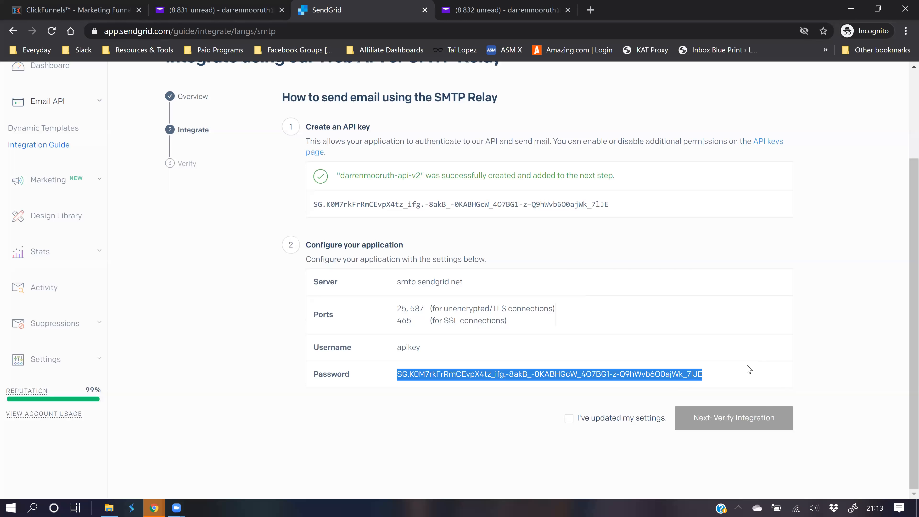
pyautogui.click(83, 10)
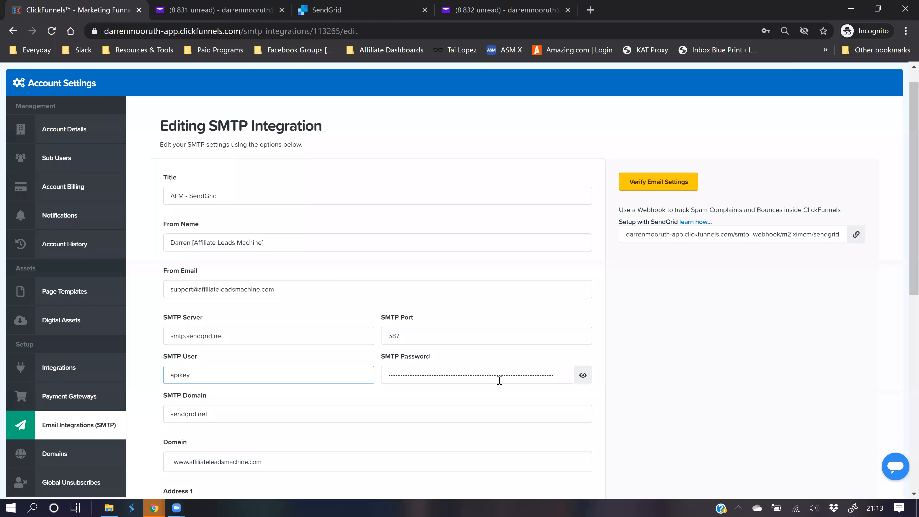
pyautogui.click(515, 378)
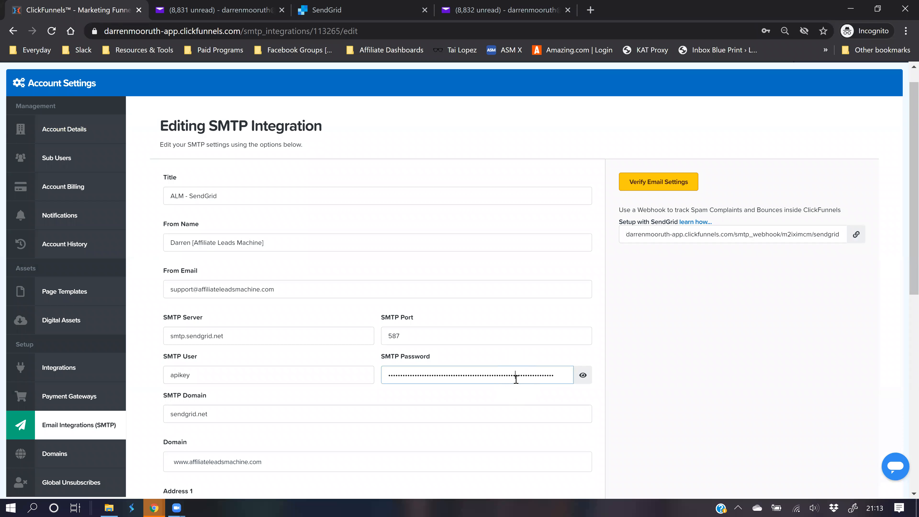
pyautogui.hotkey('ctrl', 'a')
pyautogui.press('BackSpace')
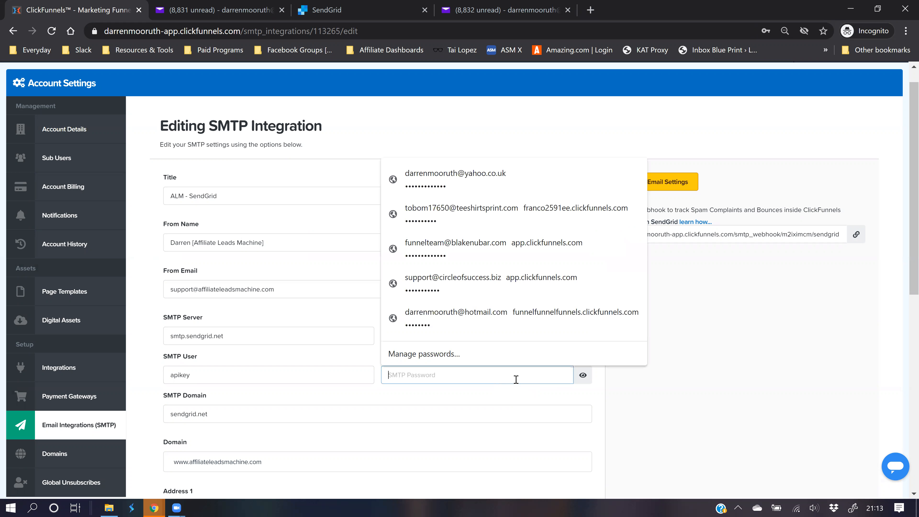
pyautogui.click(511, 408)
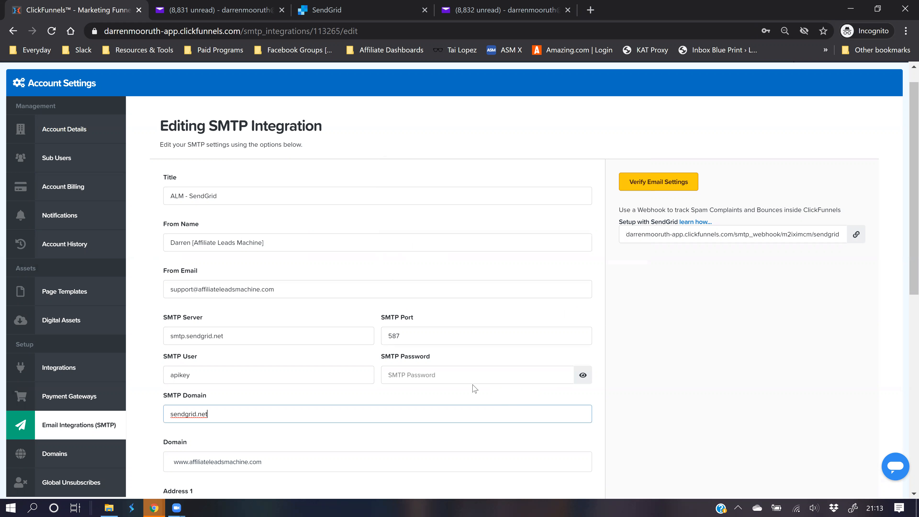
pyautogui.click(455, 376)
pyautogui.hotkey('ctrl', 'v')
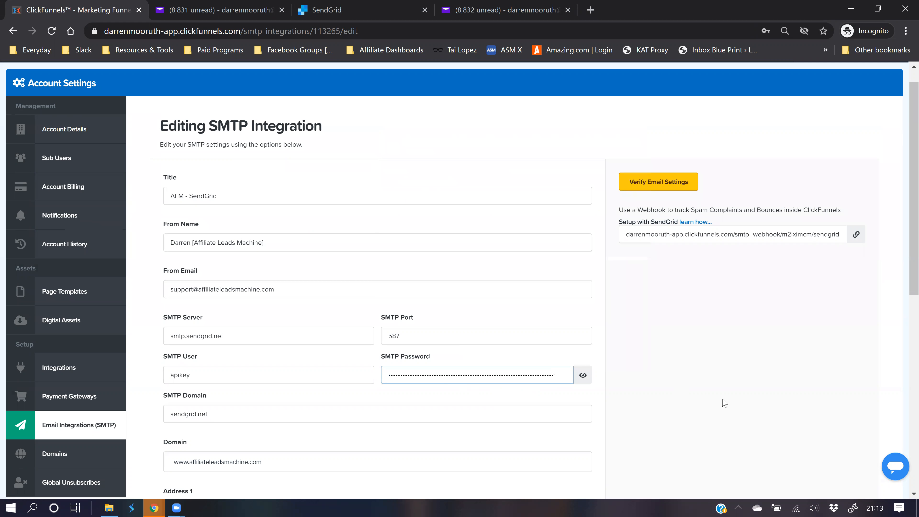
# Try to verify the SMTP integration's email settings with the pasted password
pyautogui.click(752, 353)
pyautogui.scroll(-2, 752, 348)
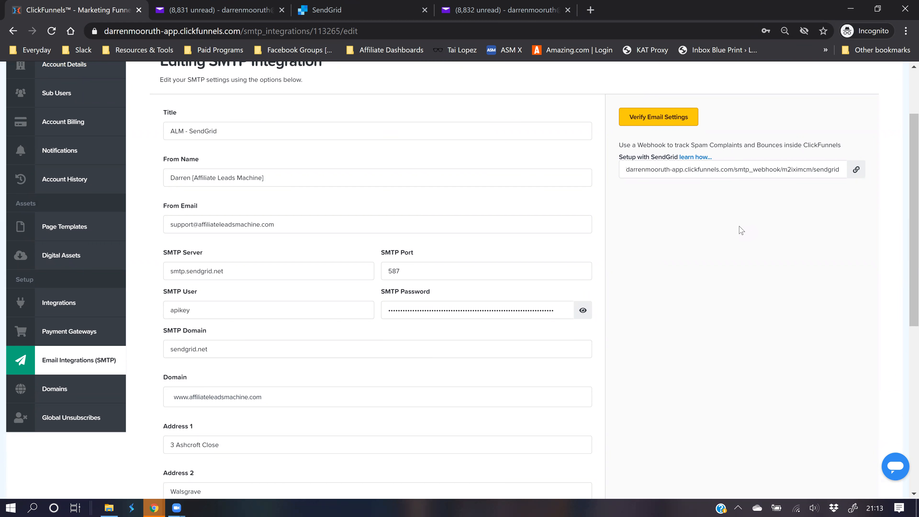
pyautogui.click(559, 312)
pyautogui.click(722, 299)
pyautogui.click(683, 120)
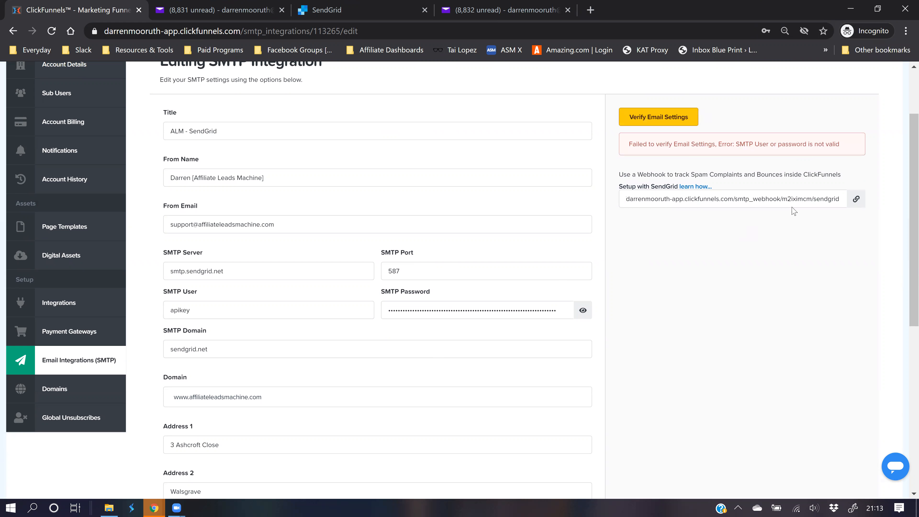
# Replace the SMTP Password with the copied SendGrid API key and verify the email settings again
pyautogui.click(561, 311)
pyautogui.hotkey('ctrl', 'a')
pyautogui.hotkey('ctrl', 'v')
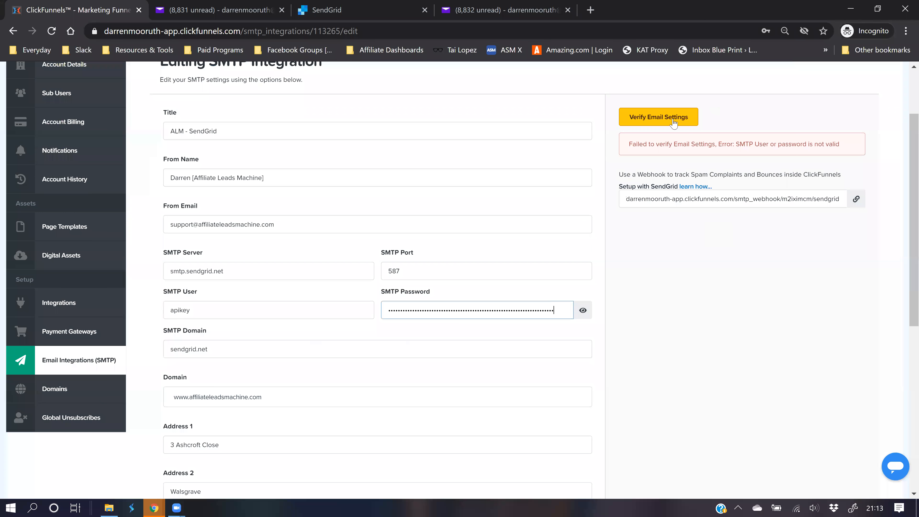
pyautogui.click(659, 118)
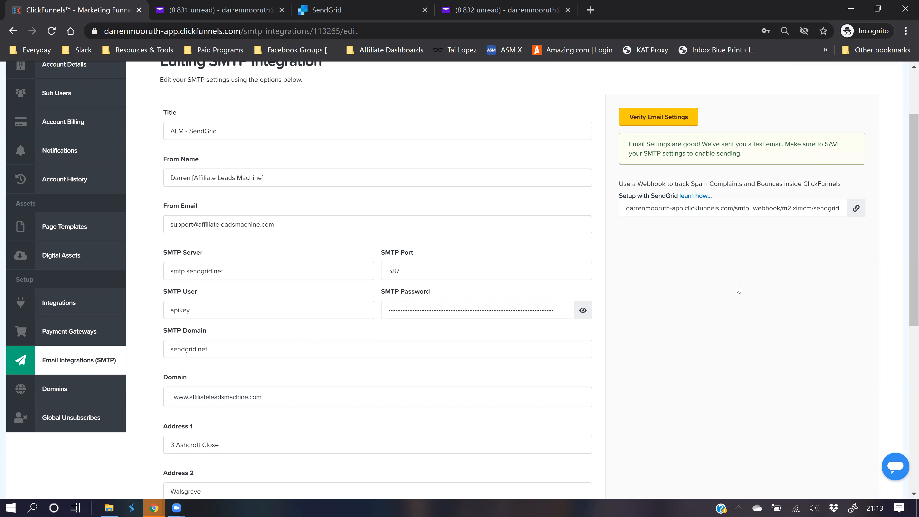
# Switch to SendGrid, confirm that the settings are updated, and verify the SMTP integration
pyautogui.click(352, 13)
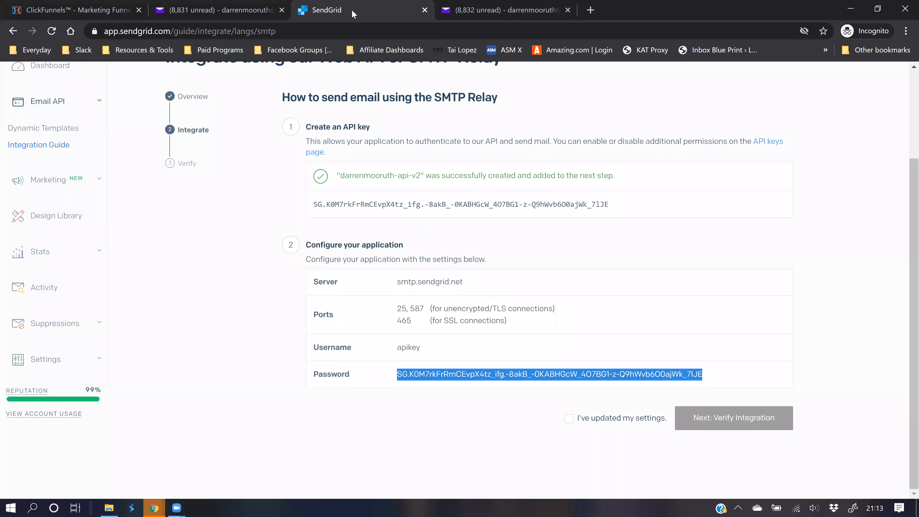
pyautogui.click(568, 419)
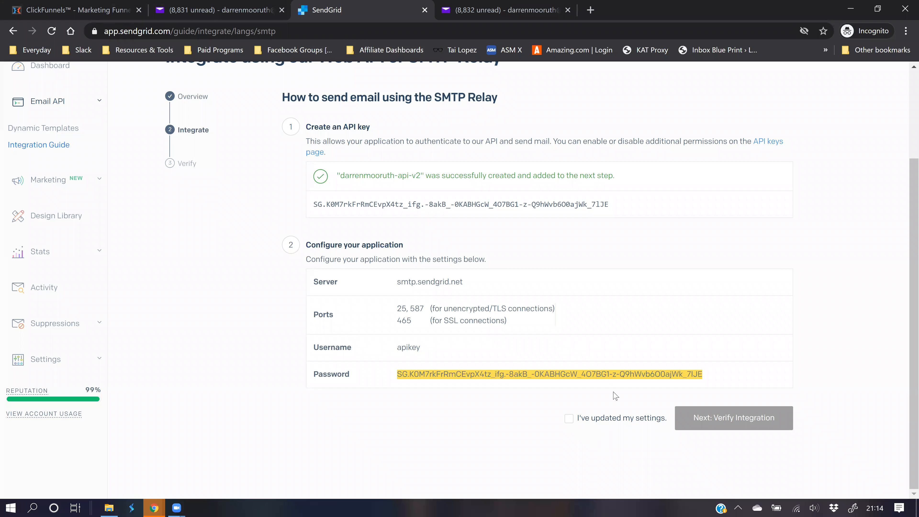
pyautogui.click(615, 417)
pyautogui.click(767, 423)
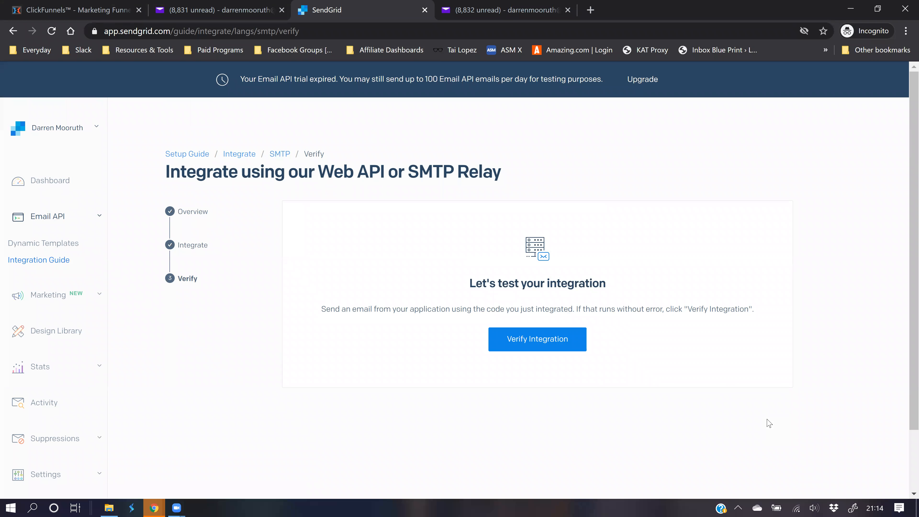
pyautogui.click(556, 342)
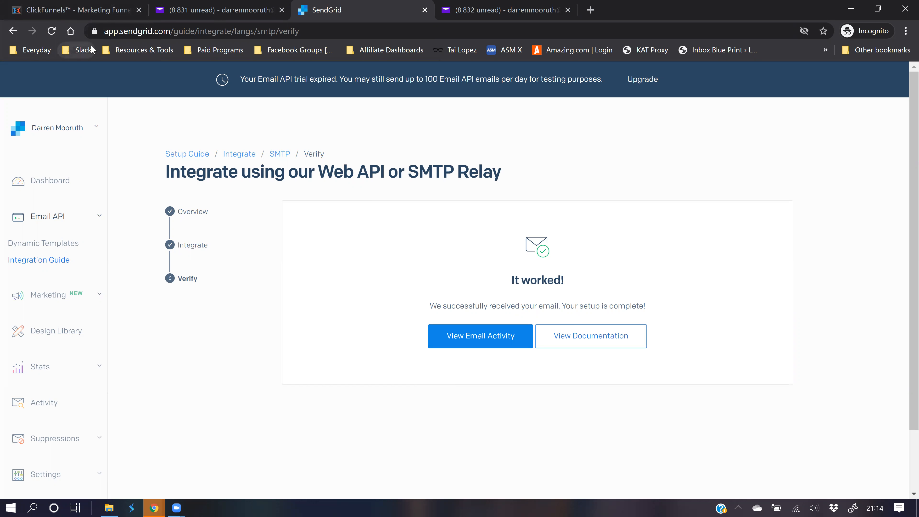
# Return to ClickFunnels and read the email settings verification message for the ALM - SendGrid integration
pyautogui.click(77, 11)
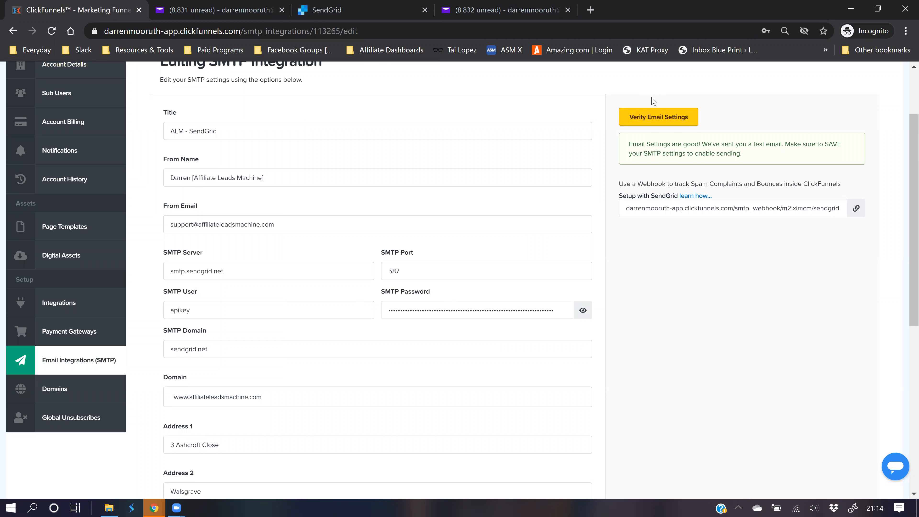
pyautogui.tripleClick(764, 149)
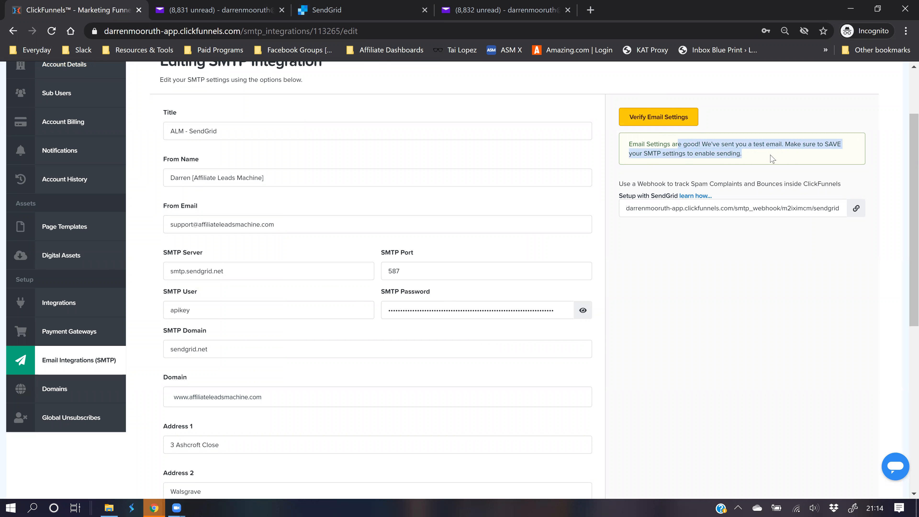
pyautogui.click(708, 299)
pyautogui.scroll(-1, 636, 137)
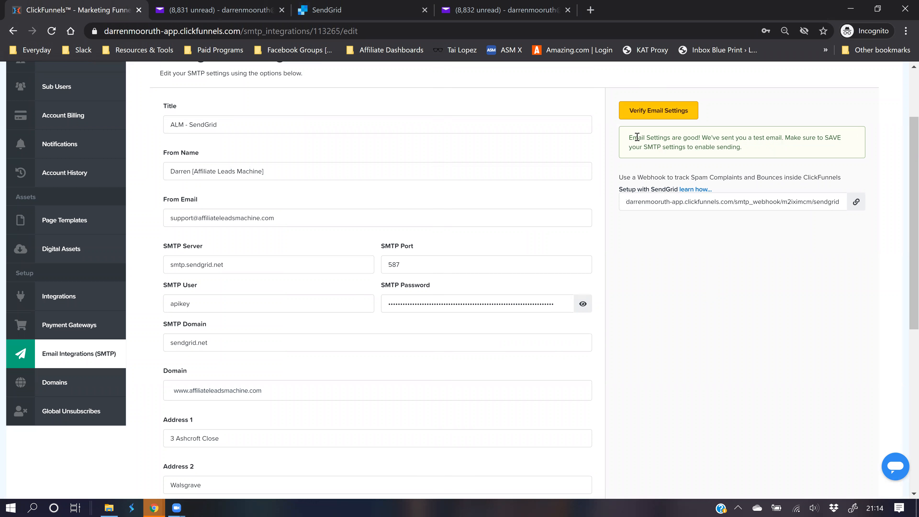
pyautogui.moveTo(633, 137); pyautogui.dragTo(761, 154)
pyautogui.click(762, 154)
pyautogui.scroll(3, 729, 268)
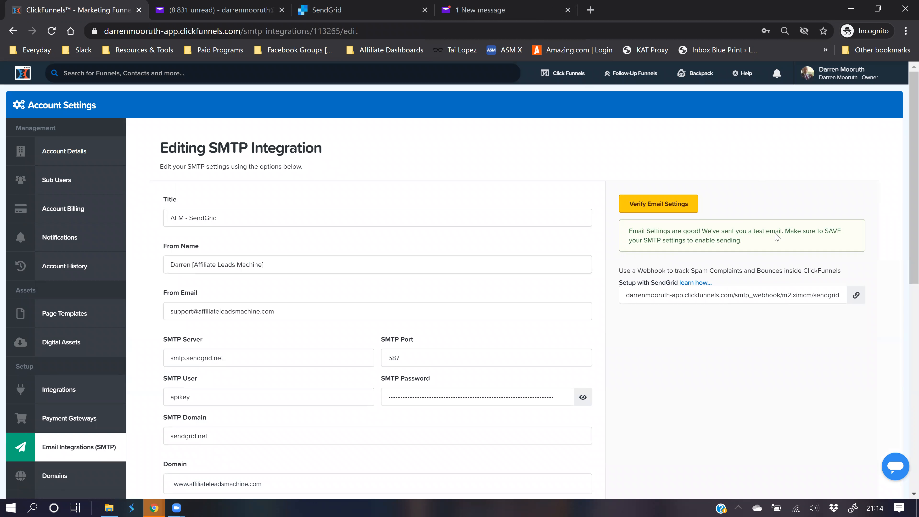
# Review the rest of the ALM - SendGrid settings and save the SMTP integration
pyautogui.scroll(-2, 716, 375)
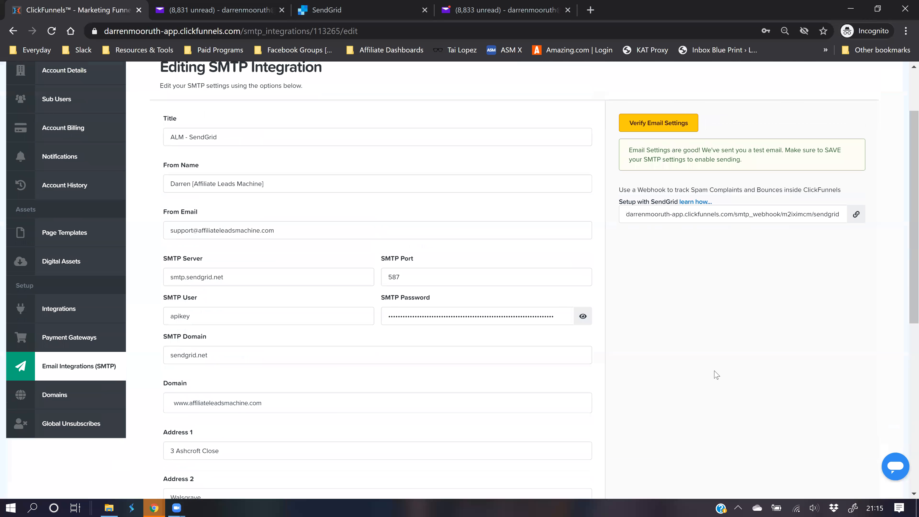
pyautogui.scroll(-8, 716, 375)
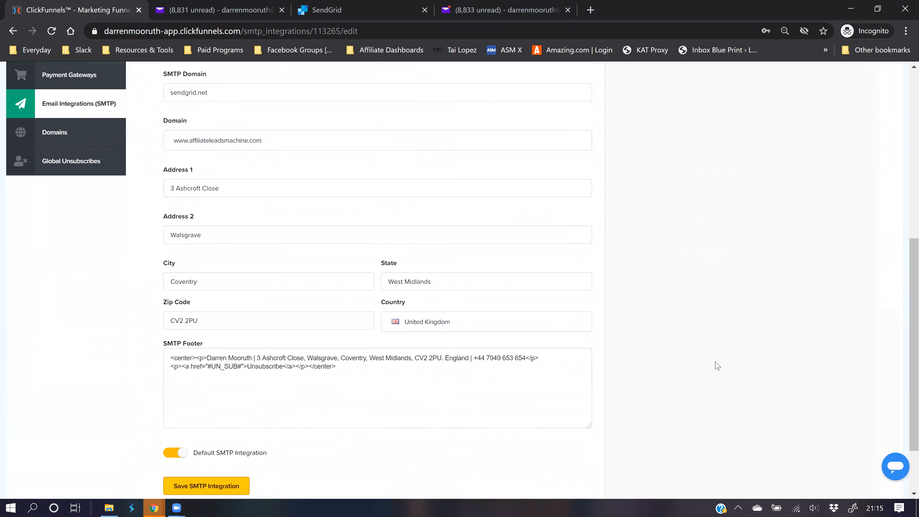
pyautogui.scroll(10, 716, 366)
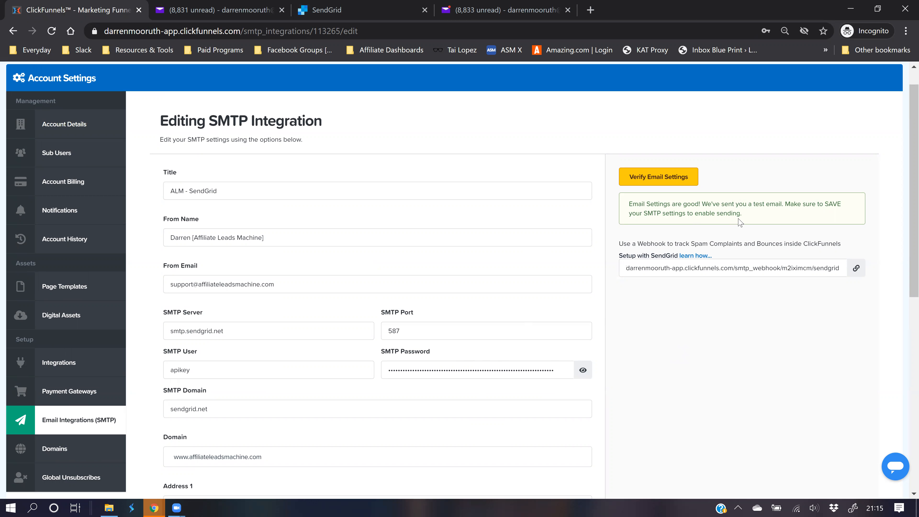
pyautogui.scroll(-8, 667, 398)
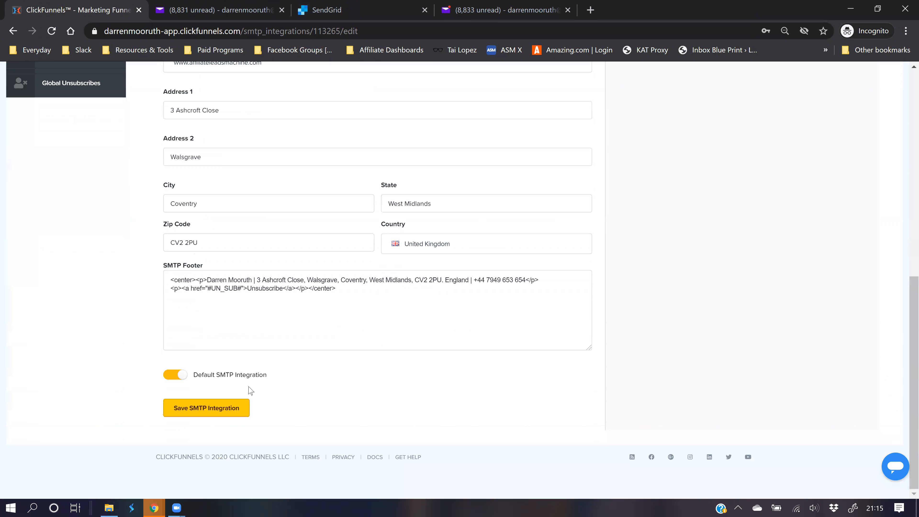
pyautogui.click(192, 410)
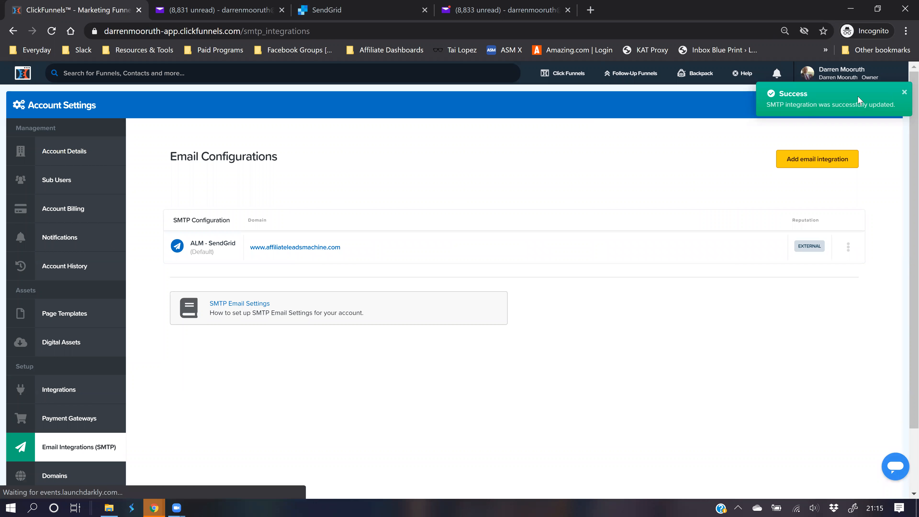
# Check SendGrid's verification page, open the newest SMTP verification email in the Yahoo Mail inbox, and return to ClickFunnels
pyautogui.click(333, 7)
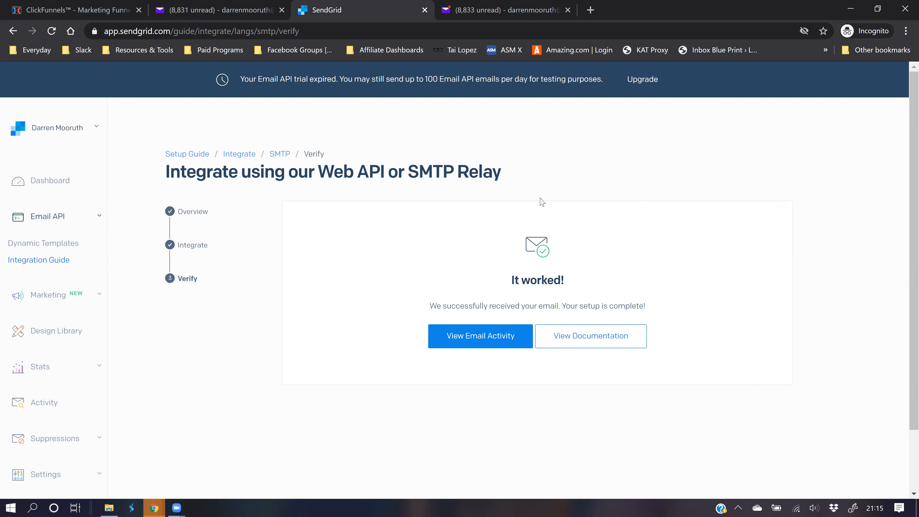
pyautogui.click(502, 10)
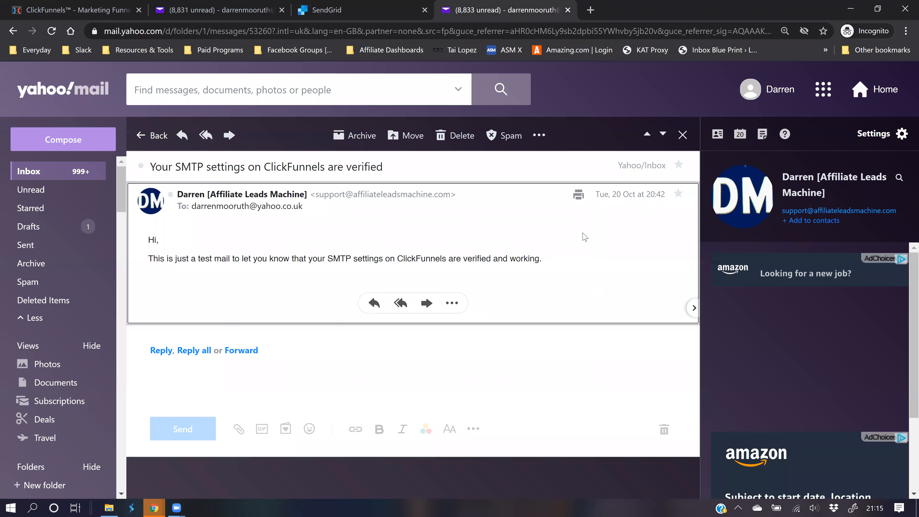
pyautogui.click(40, 176)
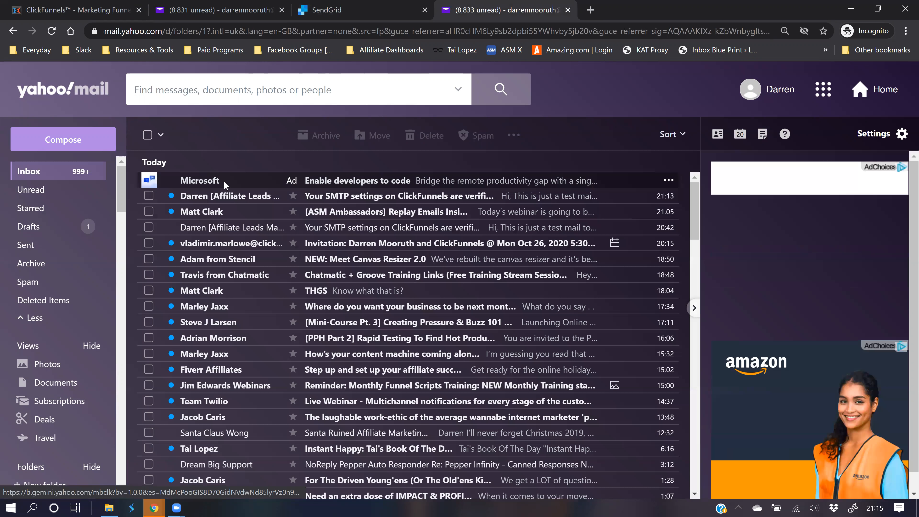
pyautogui.click(353, 198)
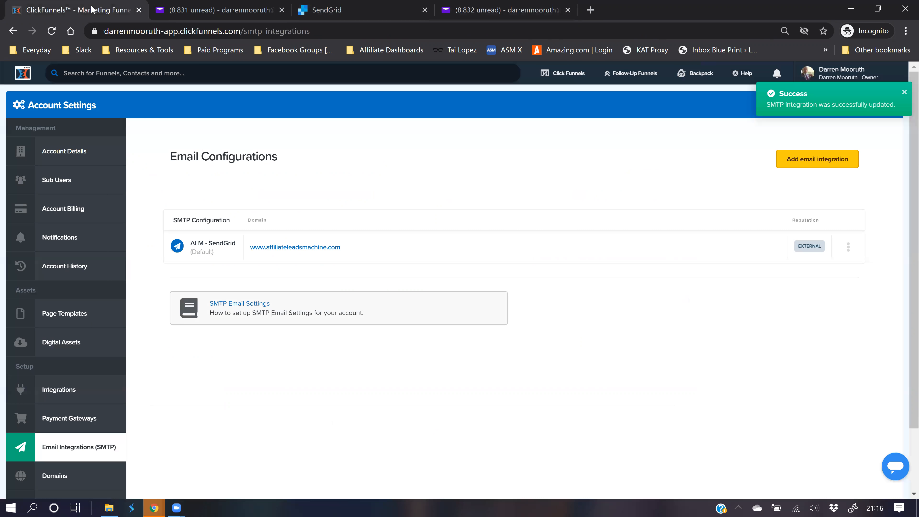
pyautogui.click(131, 13)
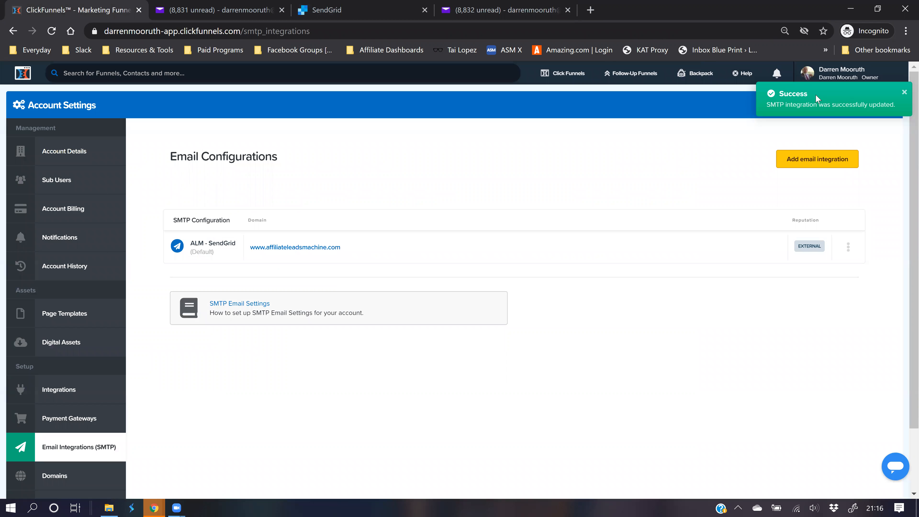